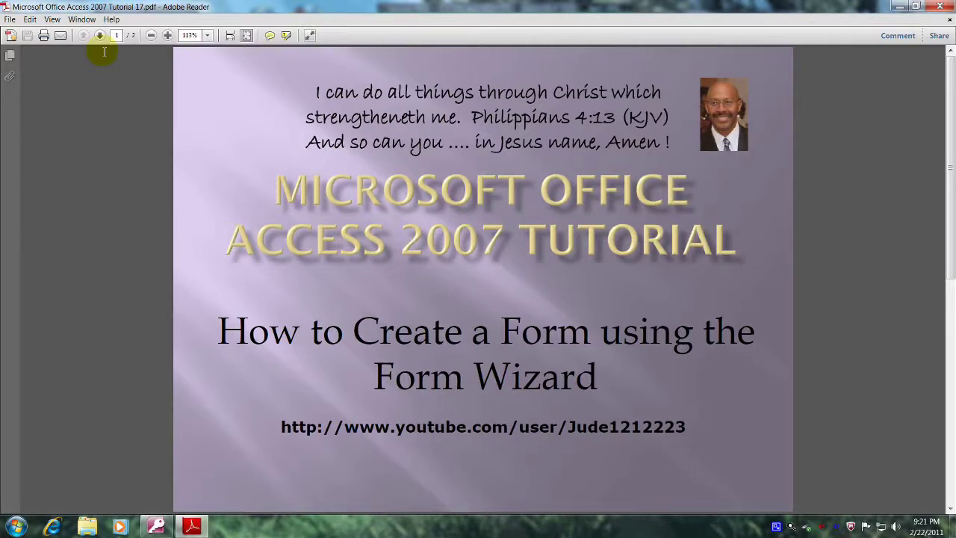
# Show the tutorial's Objectives page, then bring up the Northwind database in Access
pyautogui.click(100, 35)
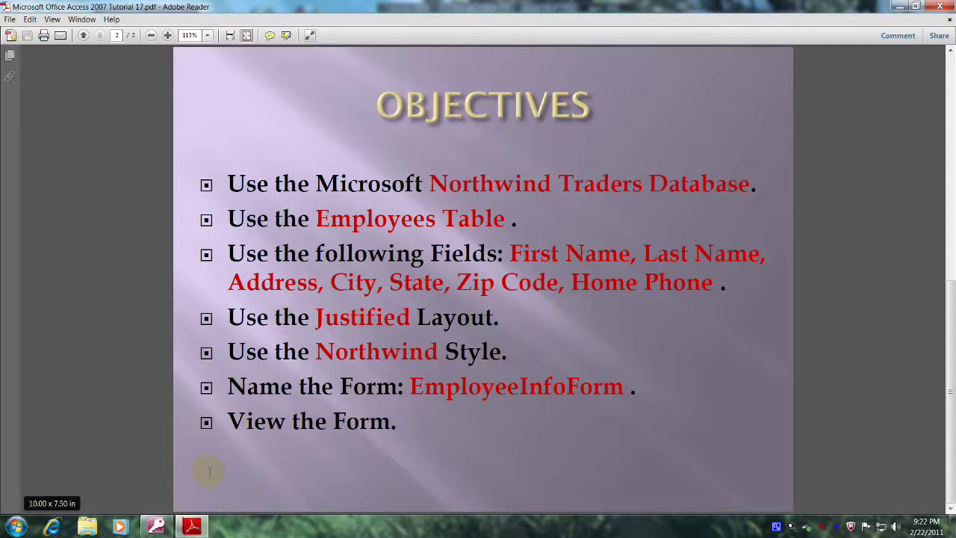
pyautogui.click(157, 526)
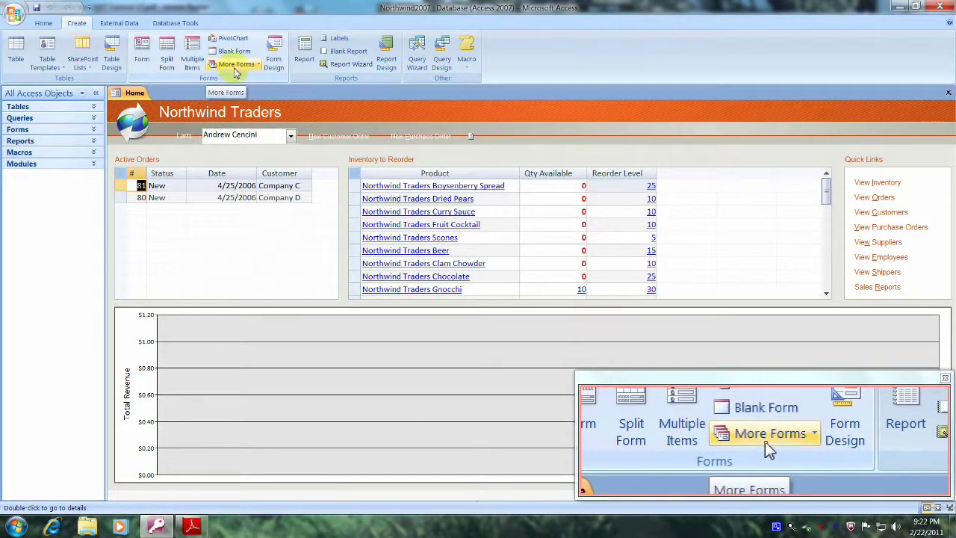
# Launch the Form Wizard from the More Forms list on the Create tab
pyautogui.click(236, 68)
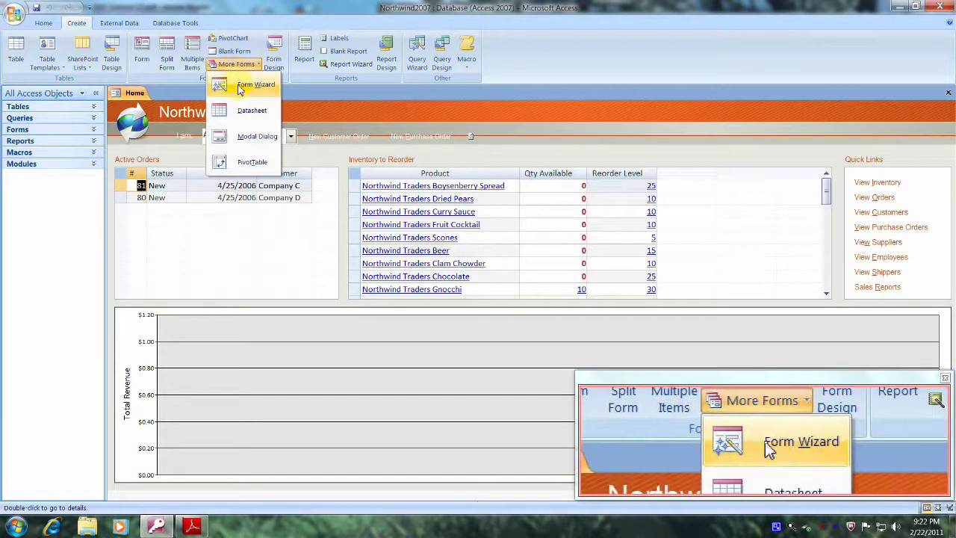
pyautogui.click(239, 88)
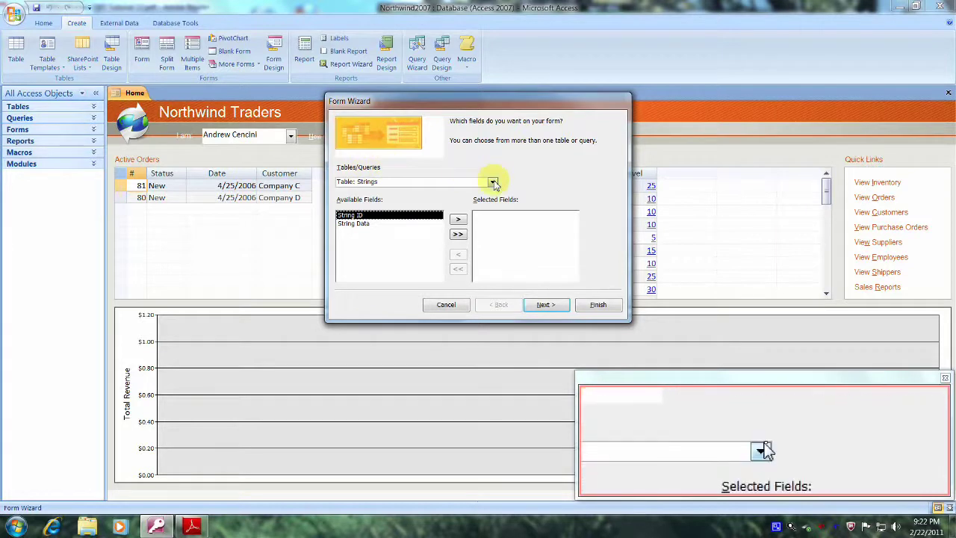
# Choose Table: Employees as the form's data source
pyautogui.click(493, 184)
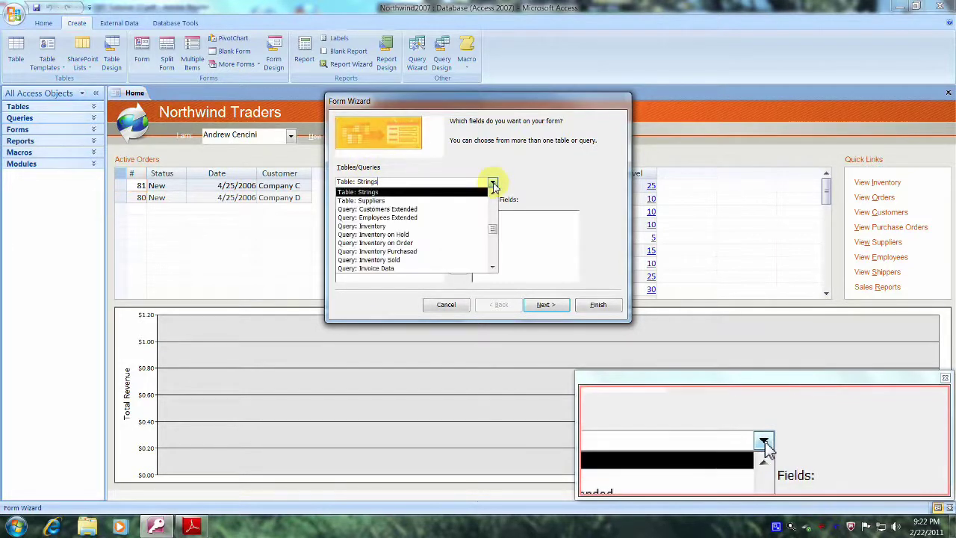
pyautogui.moveTo(493, 230); pyautogui.dragTo(492, 202)
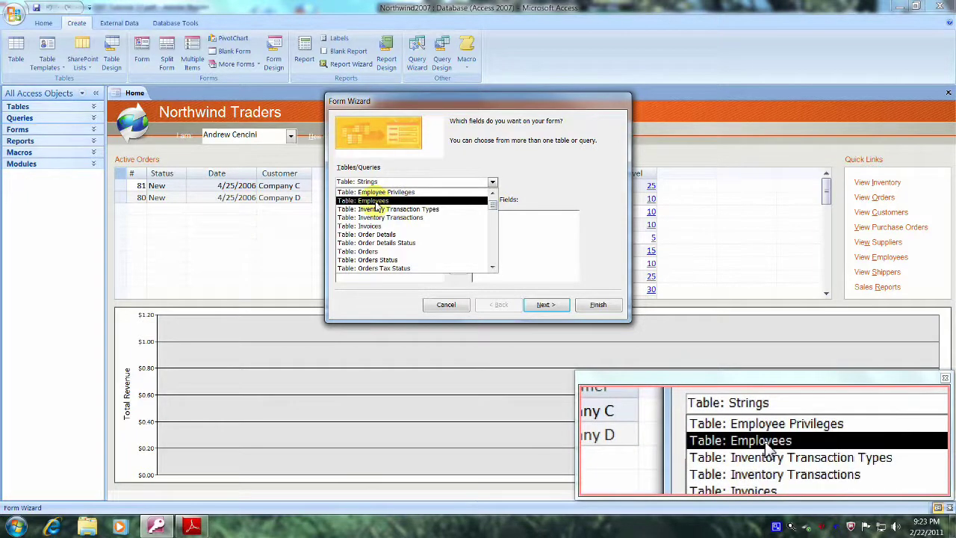
pyautogui.click(378, 202)
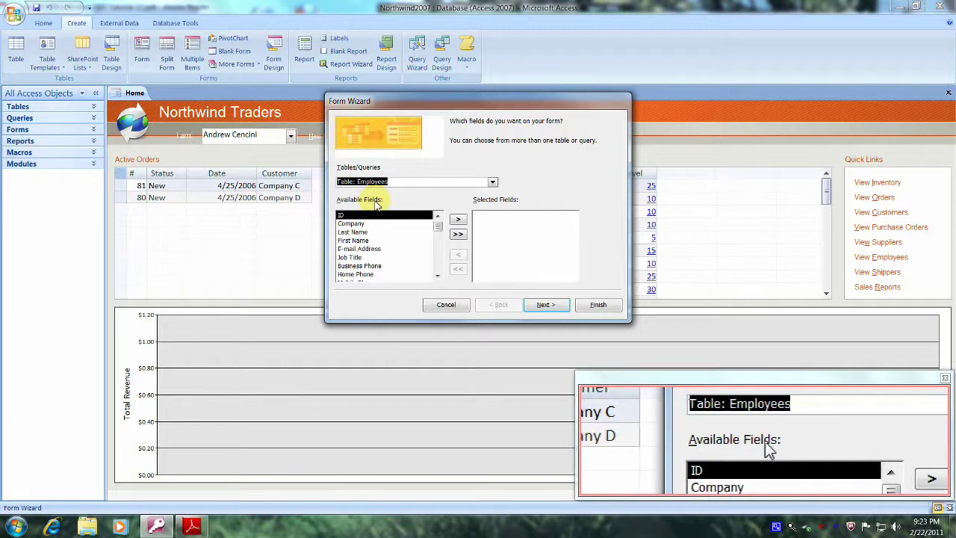
# Add the First Name, Last Name and Address fields to Selected Fields
pyautogui.click(377, 243)
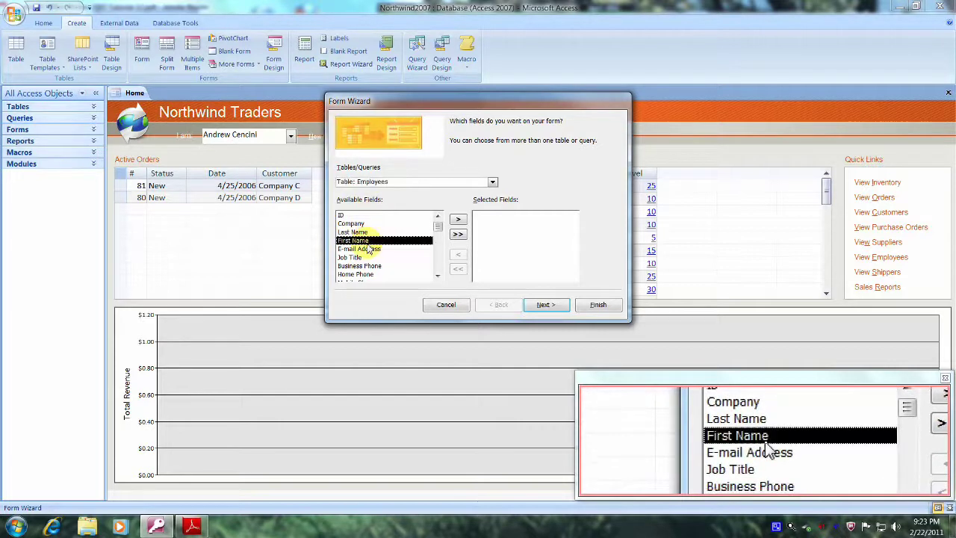
pyautogui.click(459, 221)
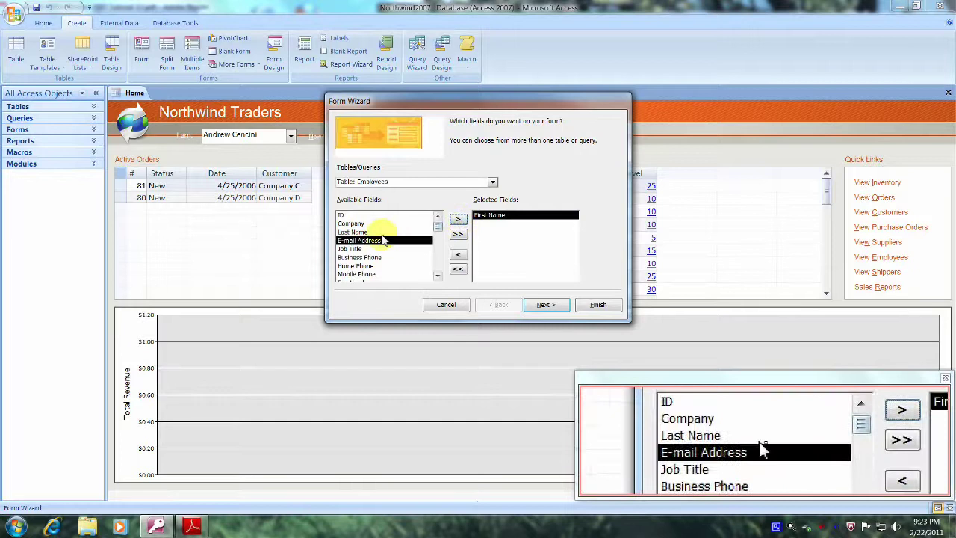
pyautogui.click(356, 232)
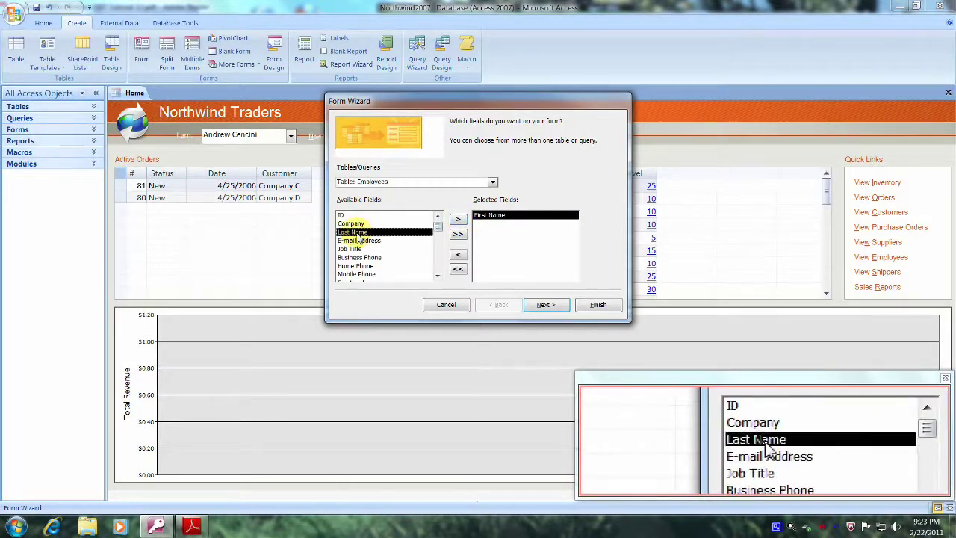
pyautogui.click(458, 221)
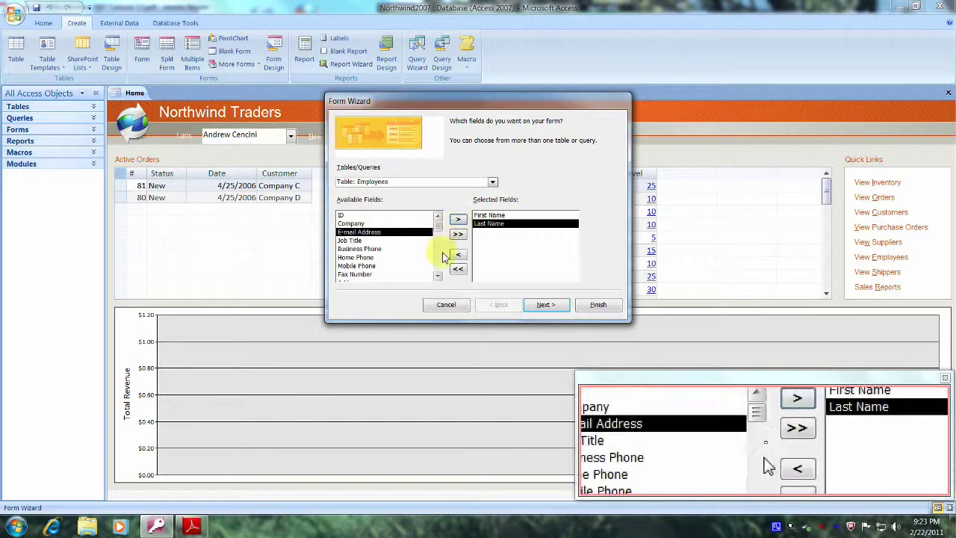
pyautogui.moveTo(439, 232); pyautogui.dragTo(439, 238)
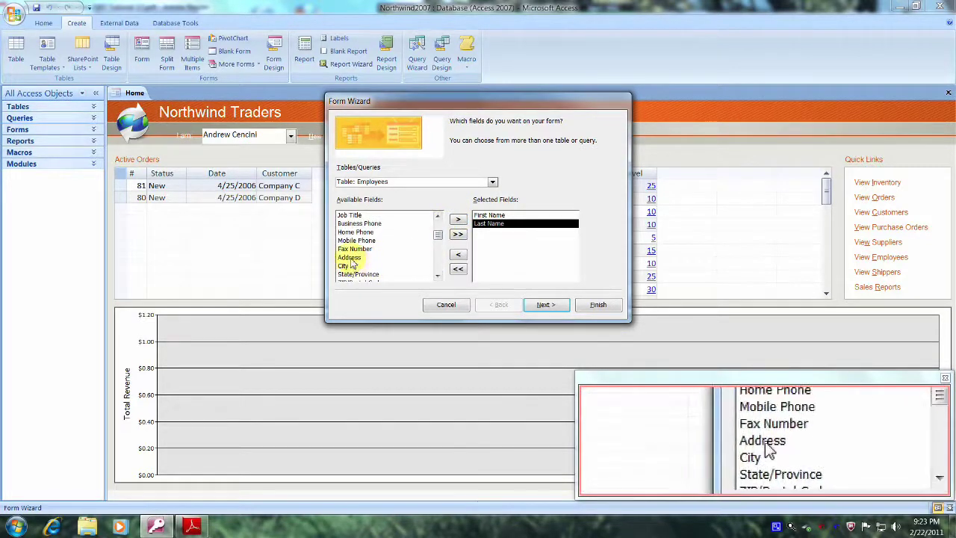
pyautogui.click(351, 258)
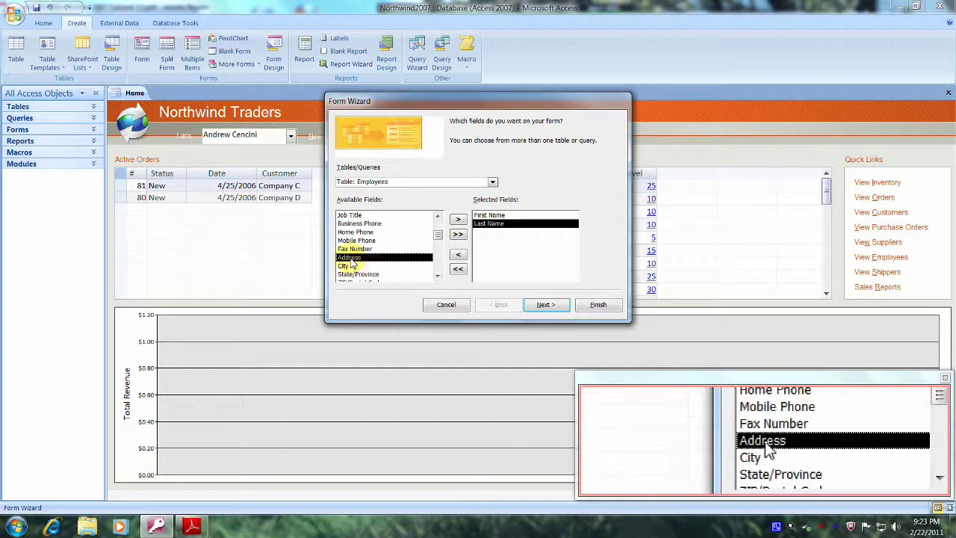
pyautogui.click(458, 222)
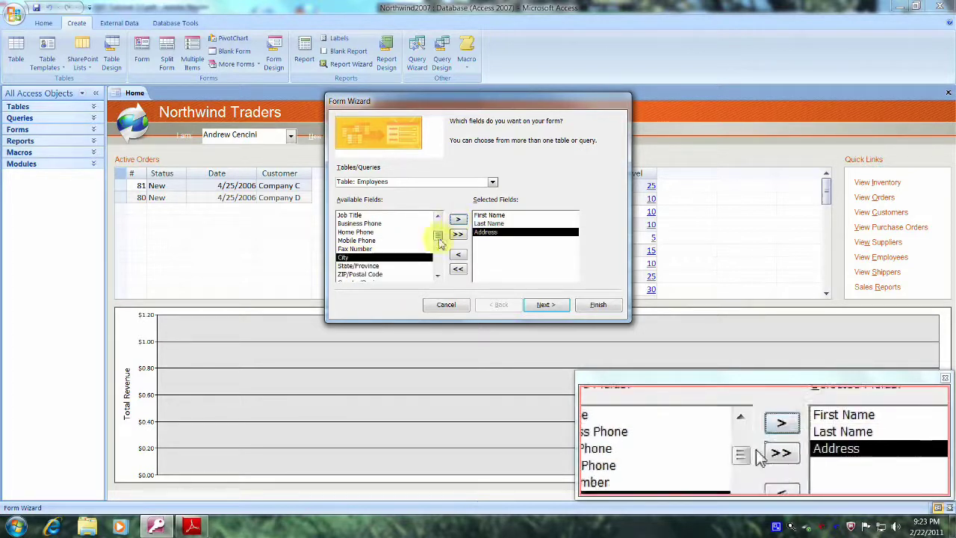
# Add City, State/Province, ZIP/Postal Code and Home Phone to Selected Fields
pyautogui.click(396, 258)
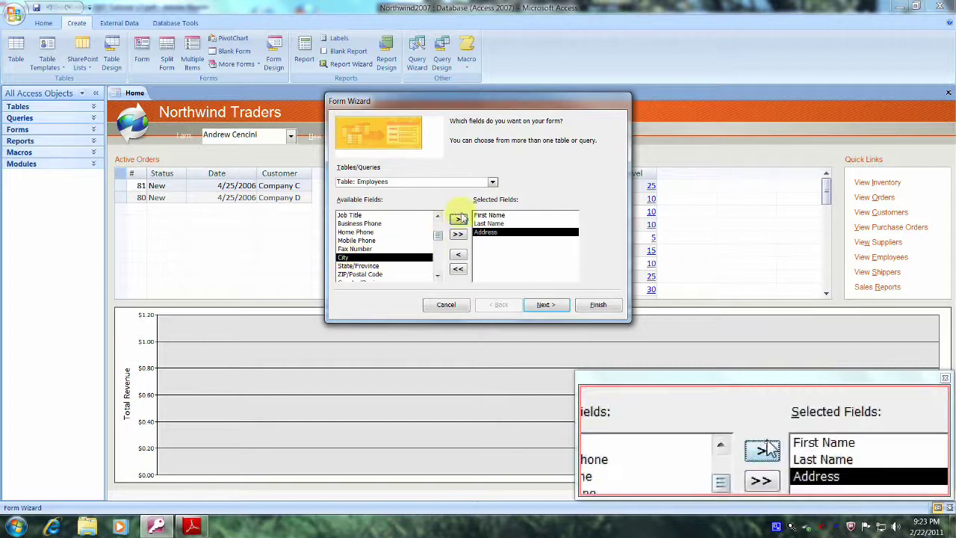
pyautogui.click(458, 221)
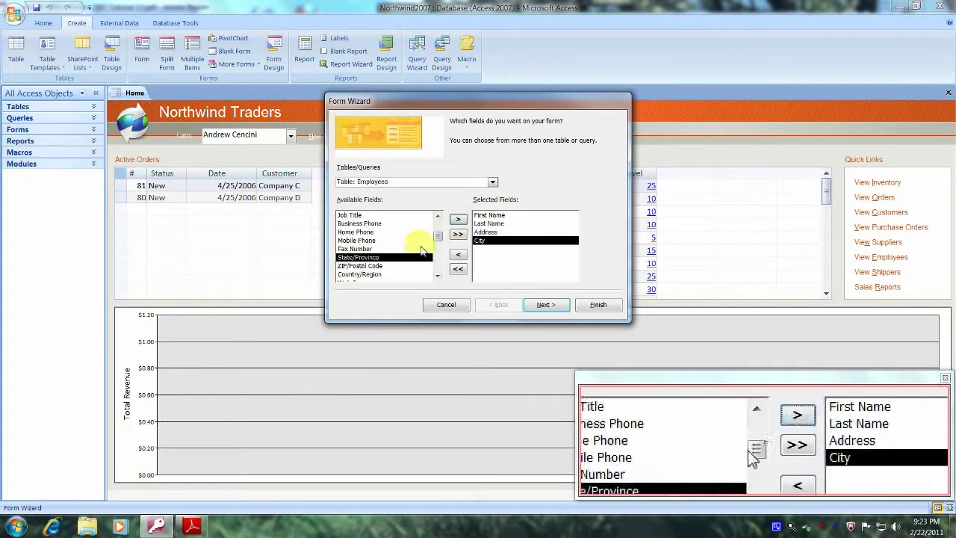
pyautogui.click(362, 260)
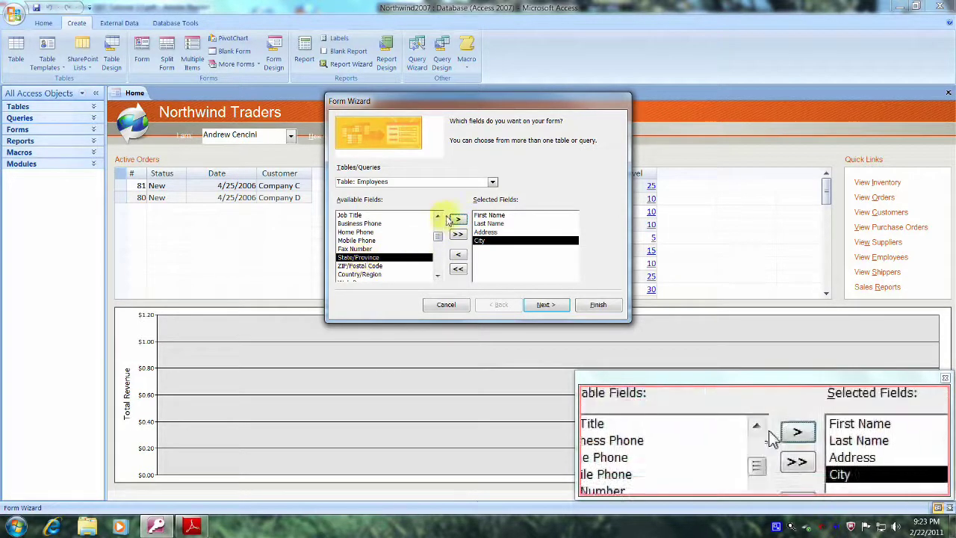
pyautogui.click(459, 220)
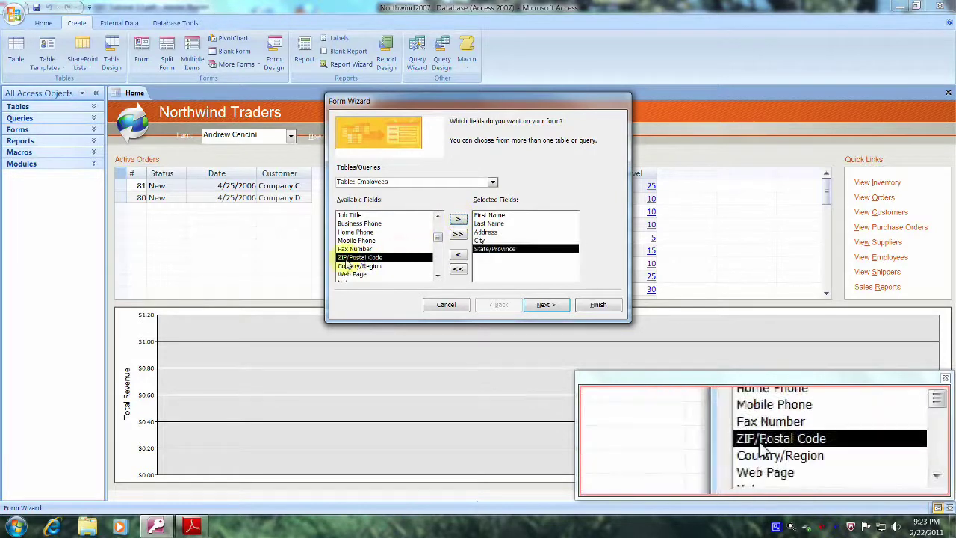
pyautogui.click(458, 221)
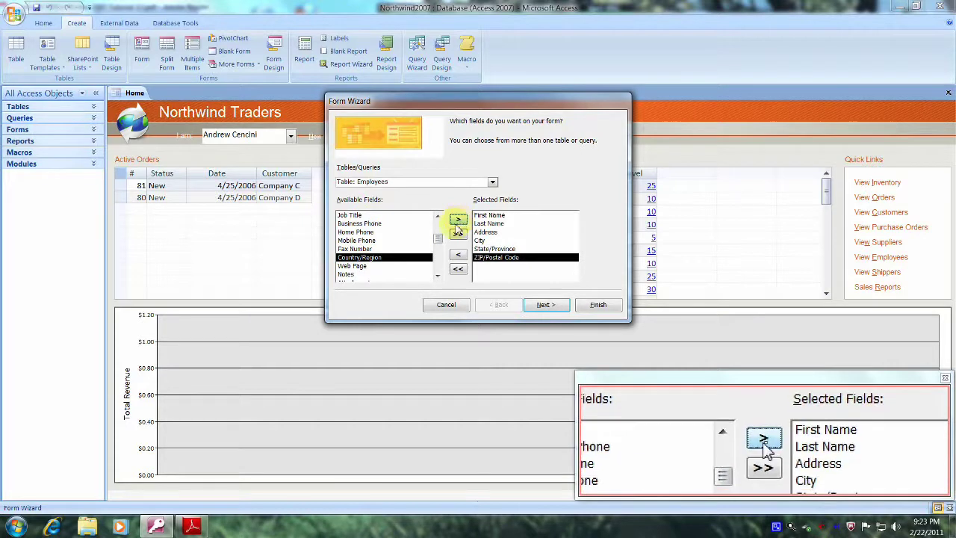
pyautogui.moveTo(439, 241)
pyautogui.mouseDown()
pyautogui.moveTo(441, 260)
pyautogui.moveTo(442, 245)
pyautogui.mouseUp()
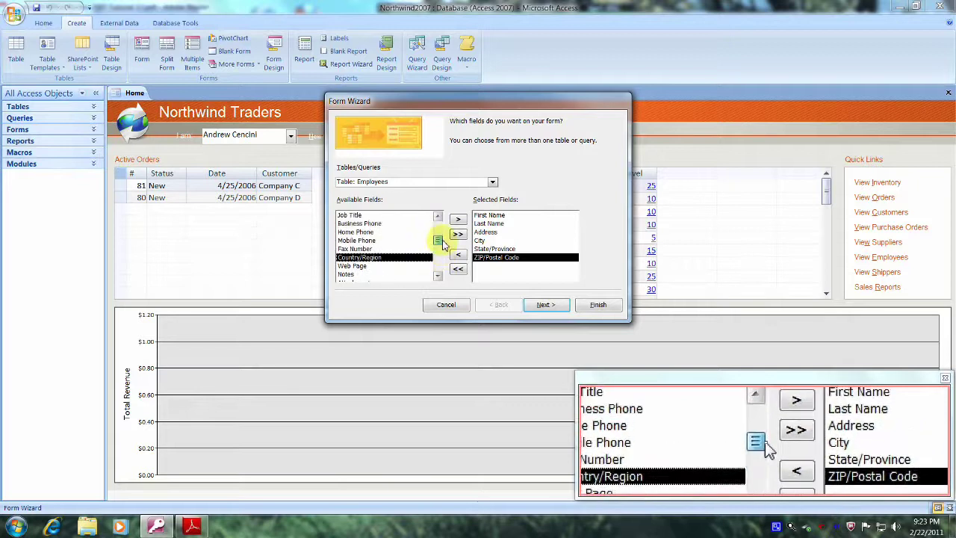
pyautogui.click(356, 233)
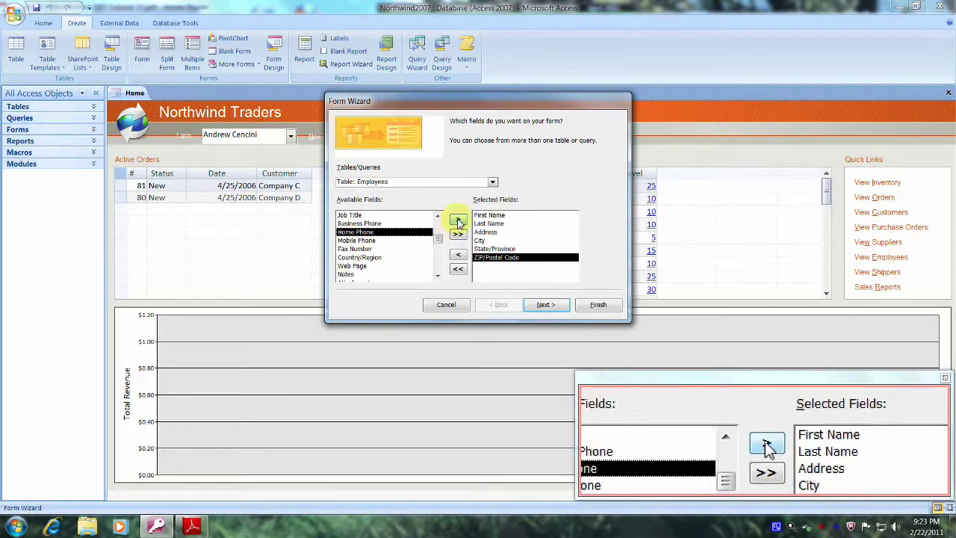
pyautogui.click(459, 222)
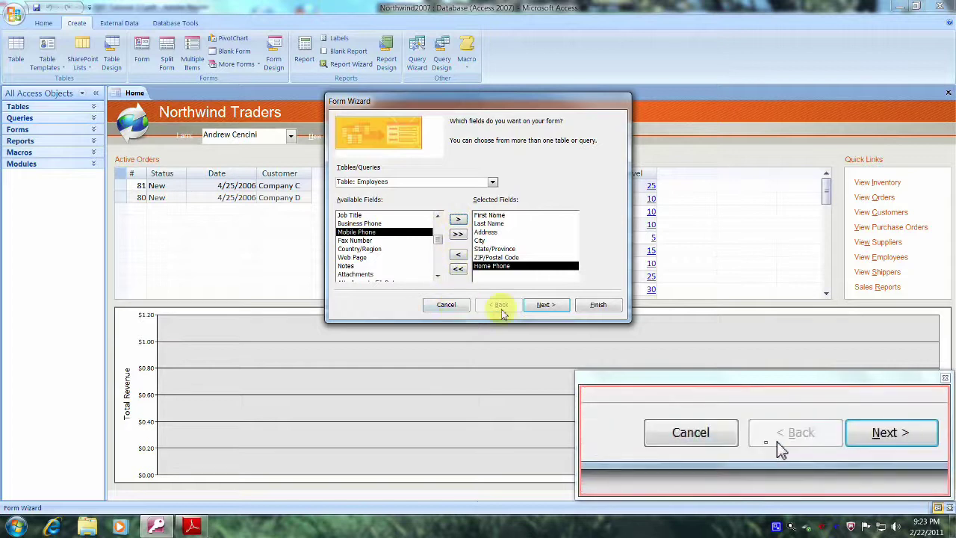
# Choose the Justified layout for the form and continue to the style step
pyautogui.click(542, 306)
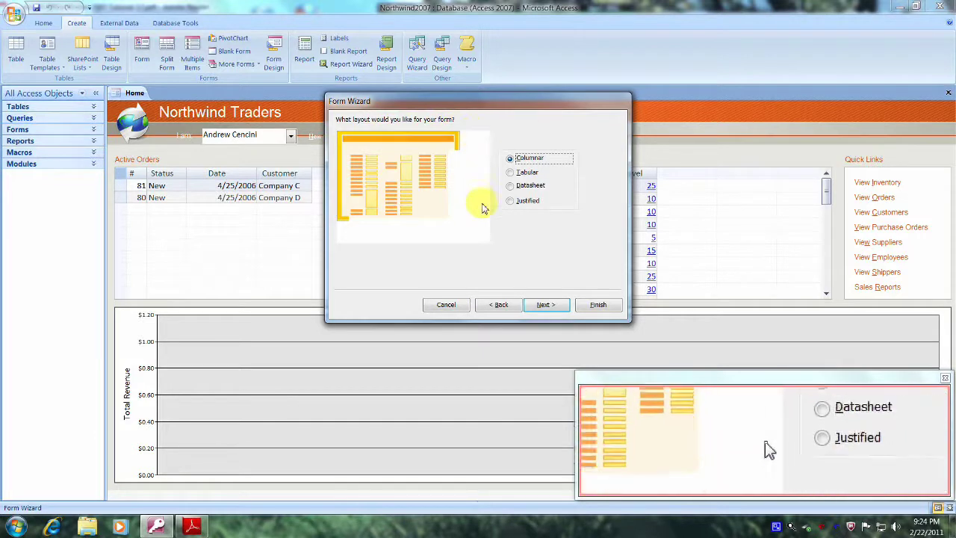
pyautogui.click(510, 202)
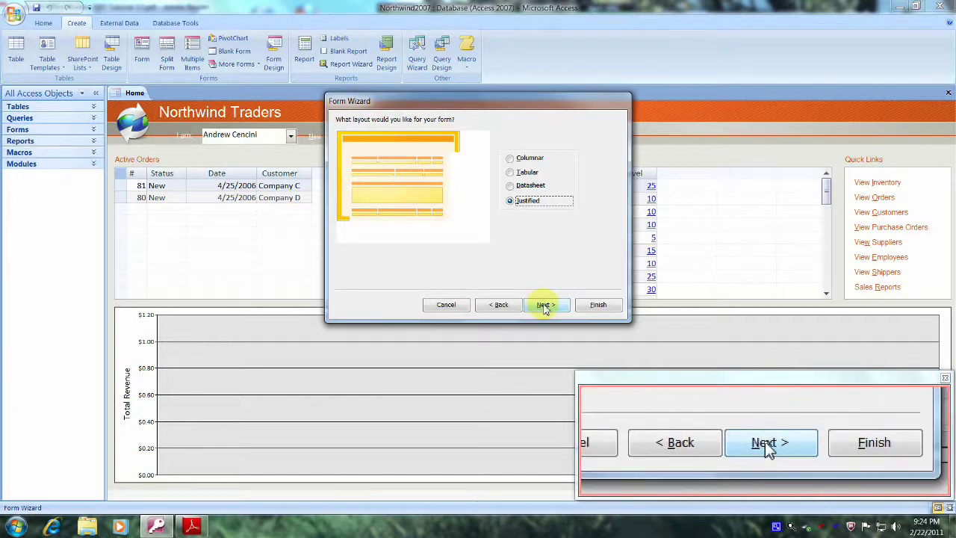
pyautogui.click(545, 305)
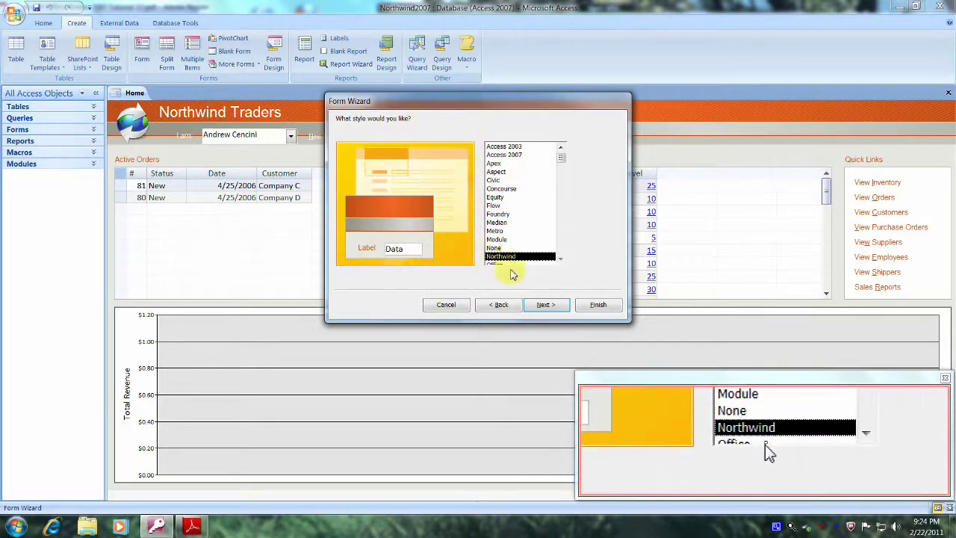
# Keep the Northwind style and finish the wizard, opening the form titled EmployeeInfoForm
pyautogui.click(546, 306)
pyautogui.write('EmployeeInfoForm')
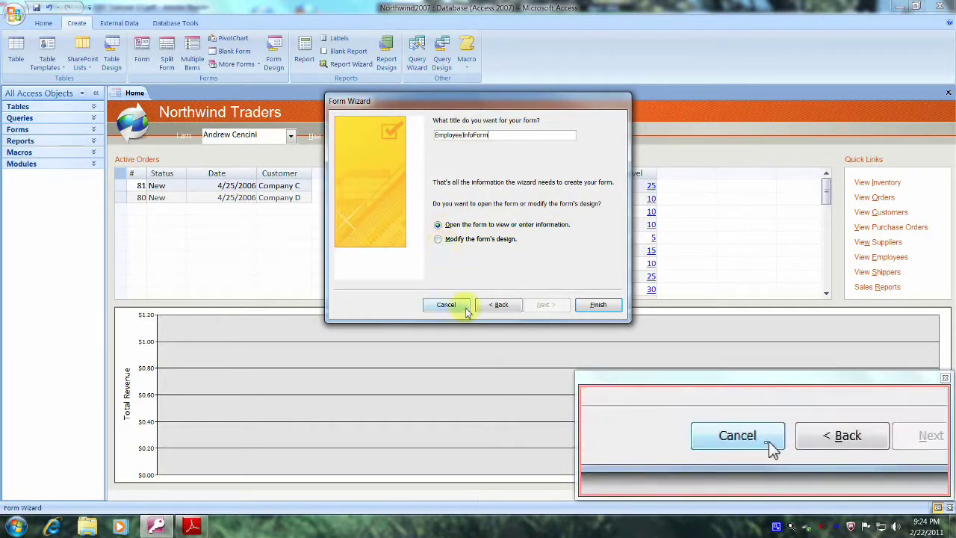
pyautogui.click(597, 307)
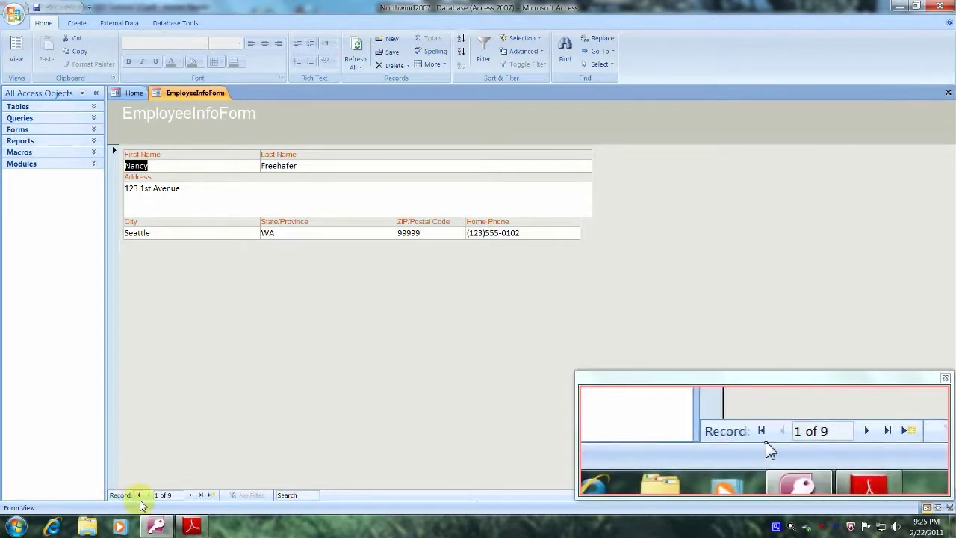
# Page forward three records in EmployeeInfoForm to reach record 4 of 9
pyautogui.click(190, 495)
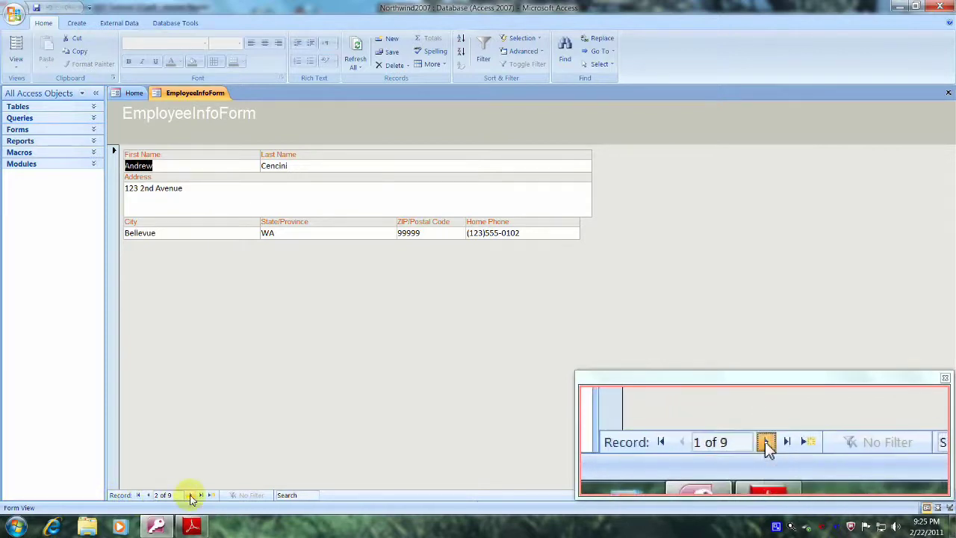
pyautogui.click(191, 495)
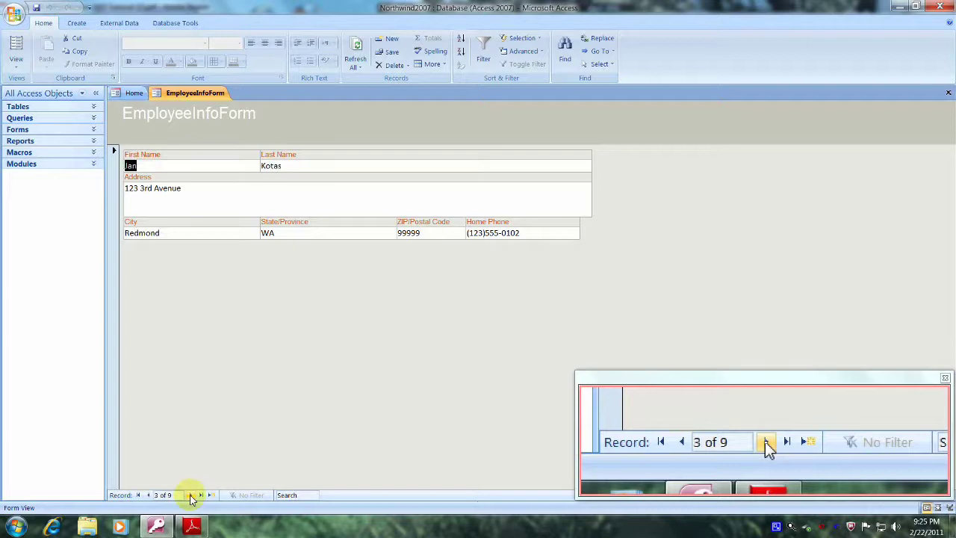
pyautogui.click(191, 495)
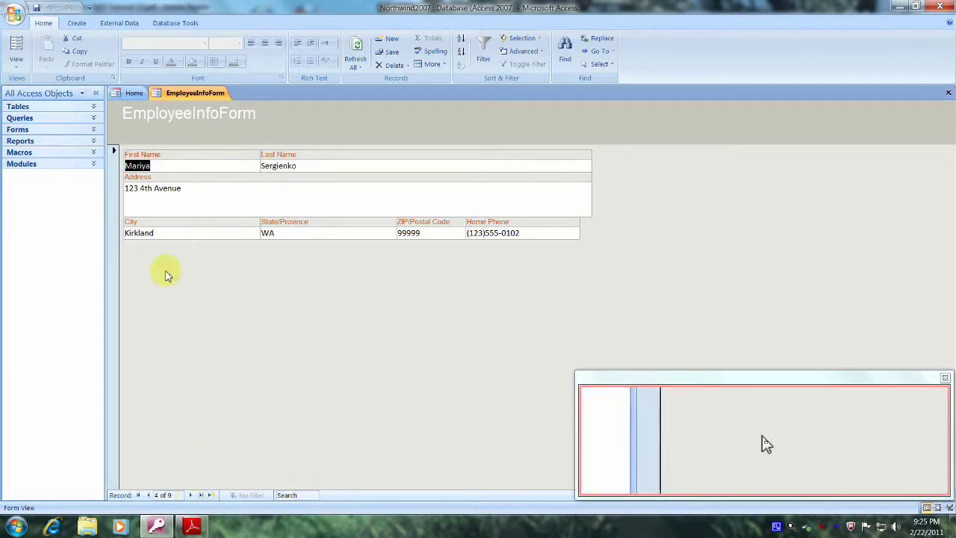